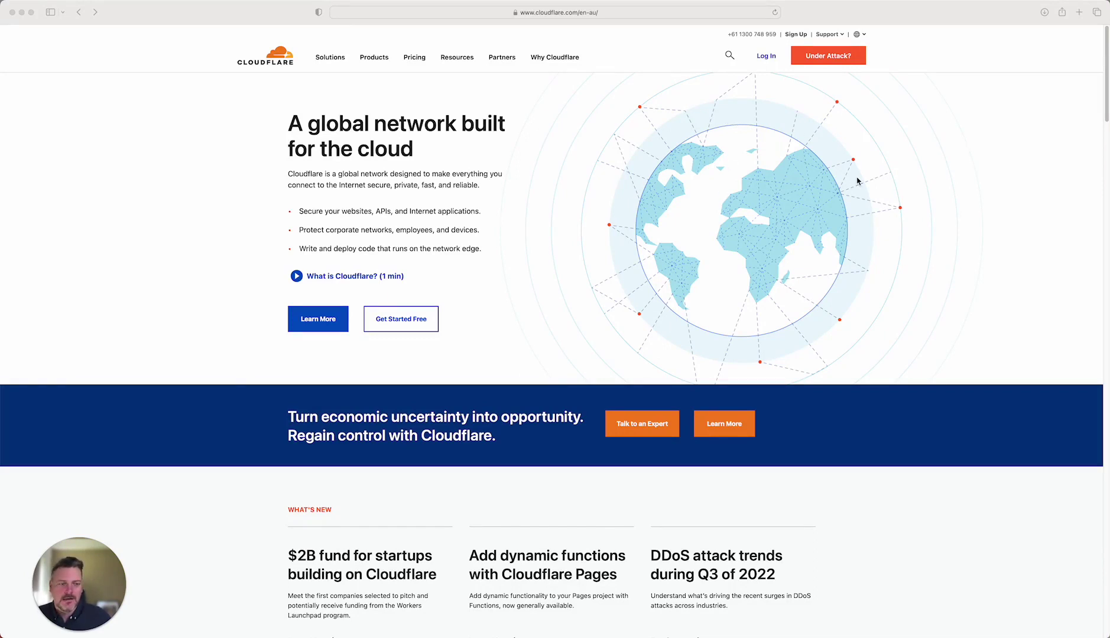
# - Sign up for a Cloudflare account with your e-mail address and Safari's suggested strong password
pyautogui.scroll(-2, 857, 181)
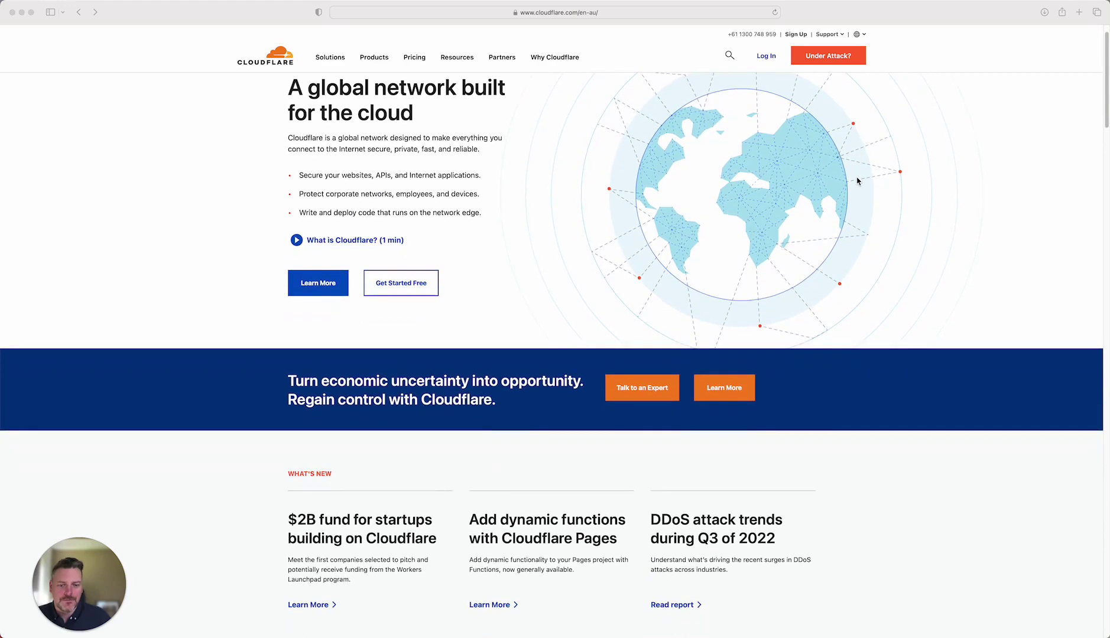
pyautogui.scroll(2, 857, 180)
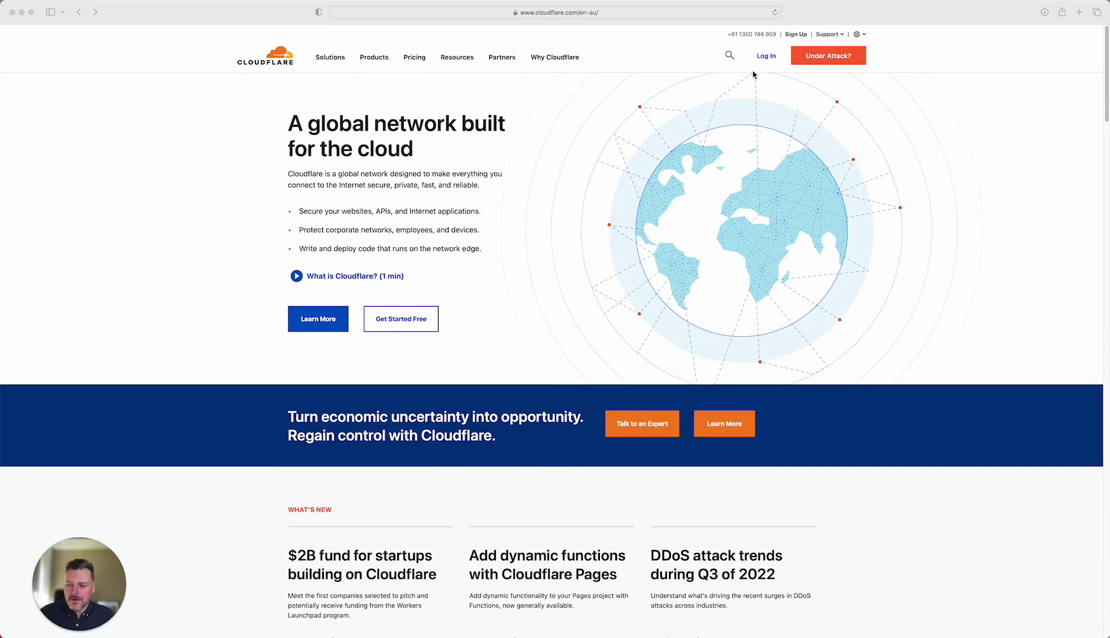
pyautogui.click(796, 34)
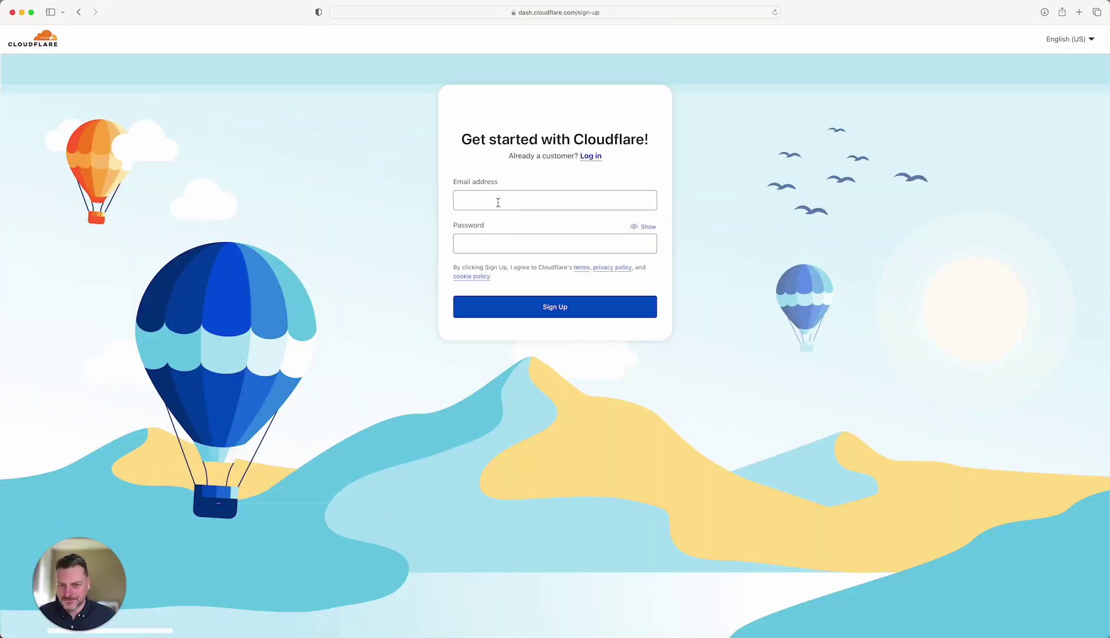
pyautogui.click(498, 202)
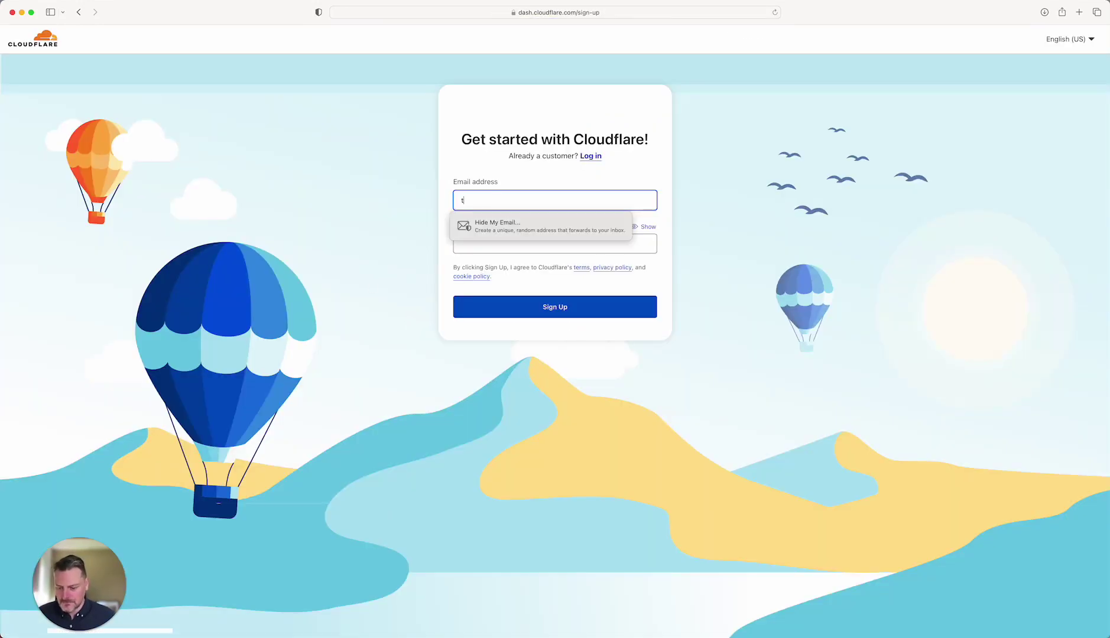
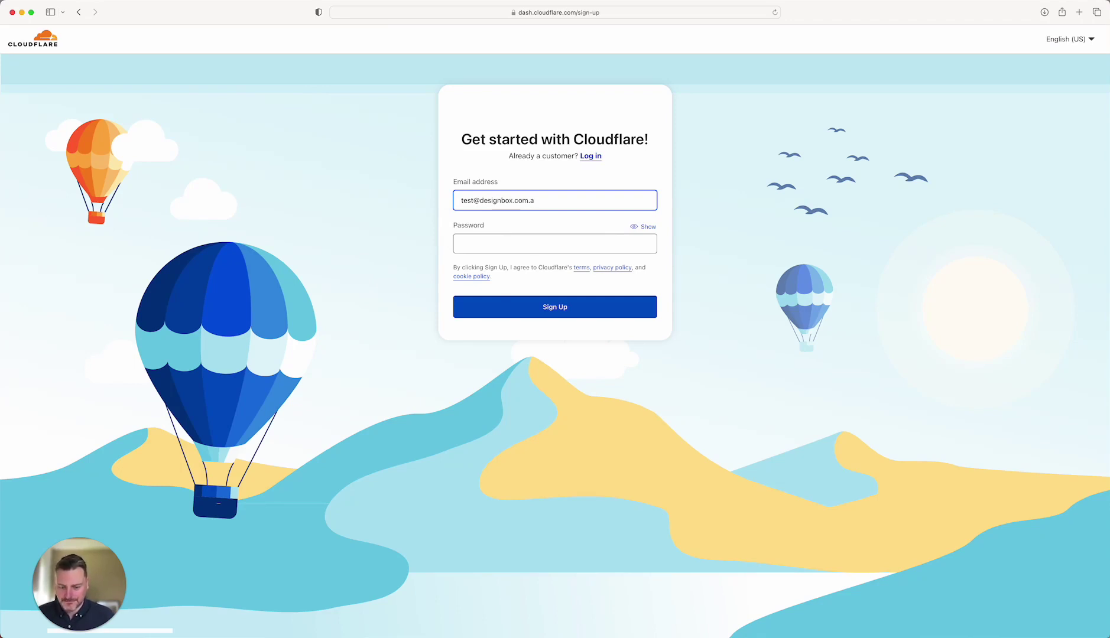
pyautogui.press('Tab')
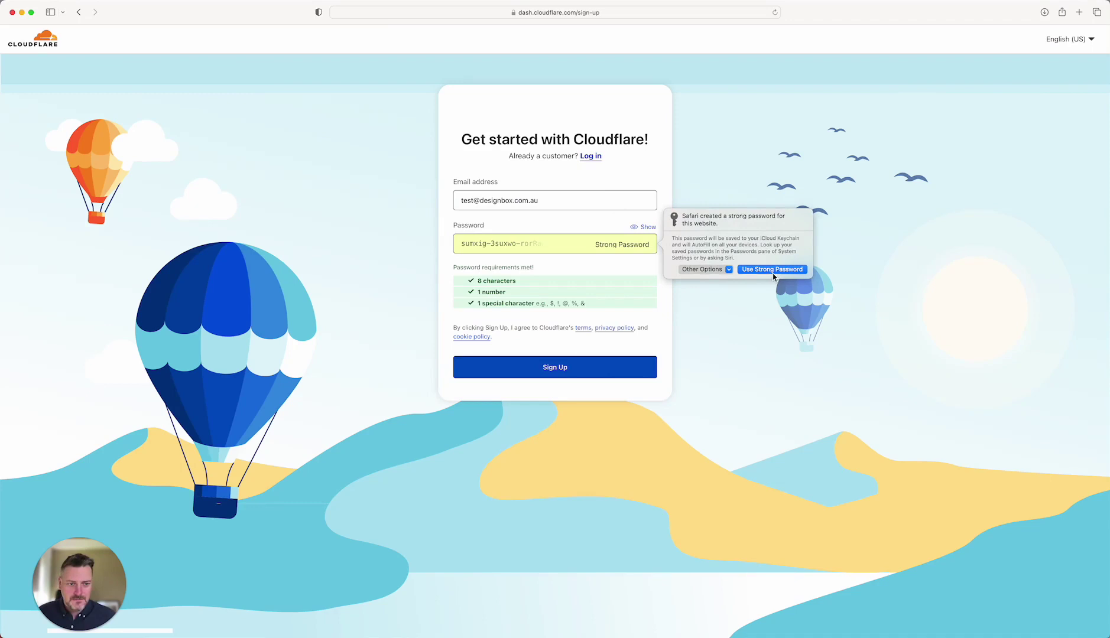
pyautogui.click(771, 270)
pyautogui.click(526, 369)
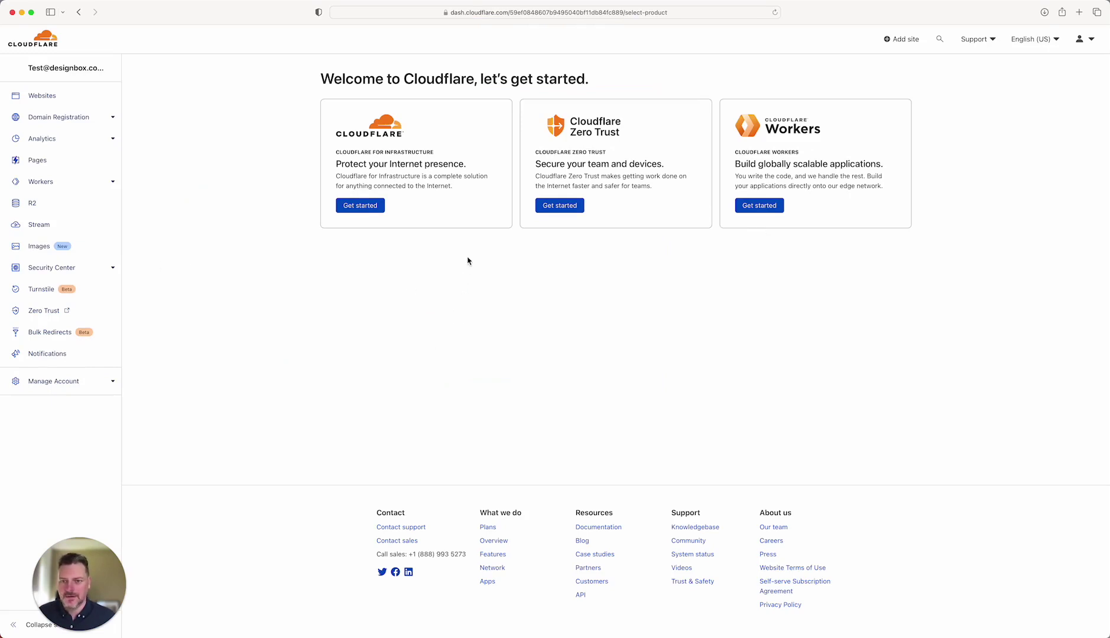
# - Add the site test.com under Cloudflare for Infrastructure
pyautogui.click(360, 207)
pyautogui.click(372, 207)
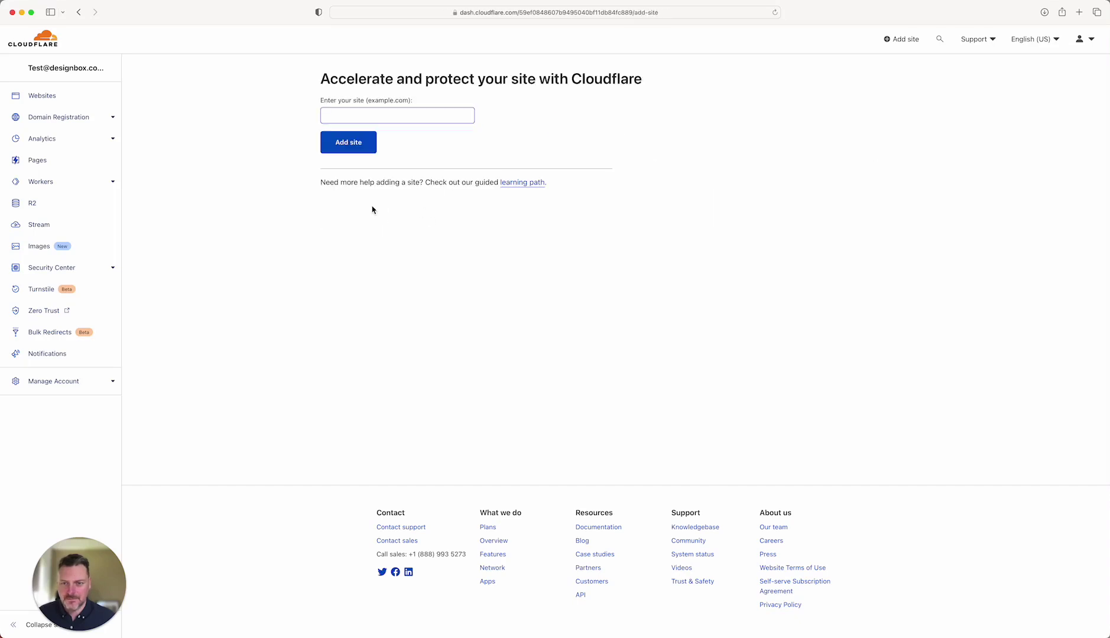
pyautogui.click(360, 115)
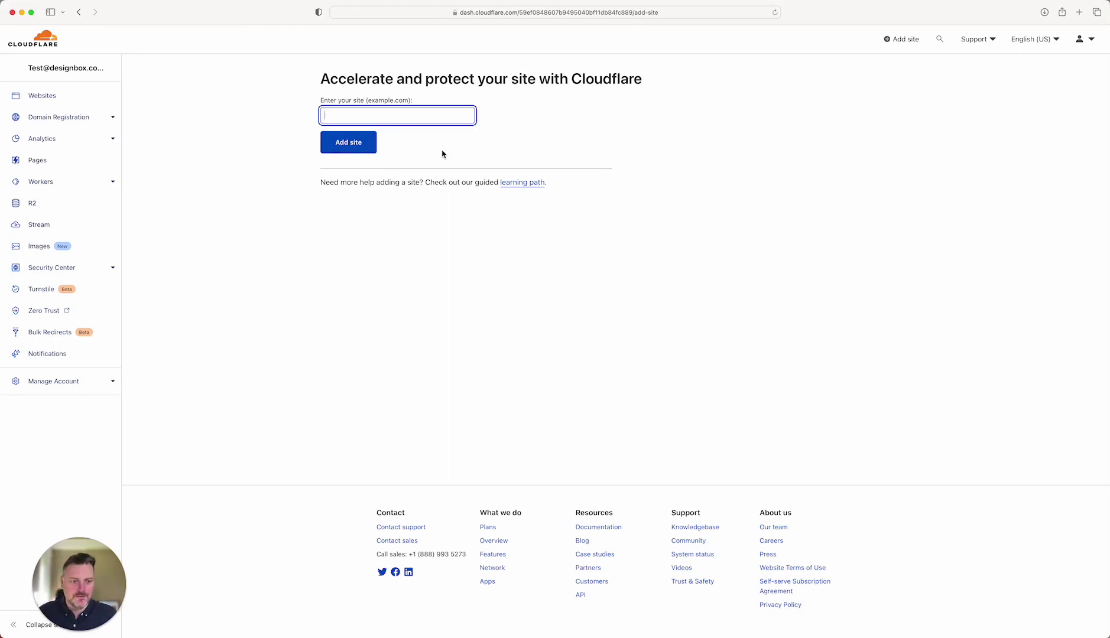
pyautogui.click(363, 148)
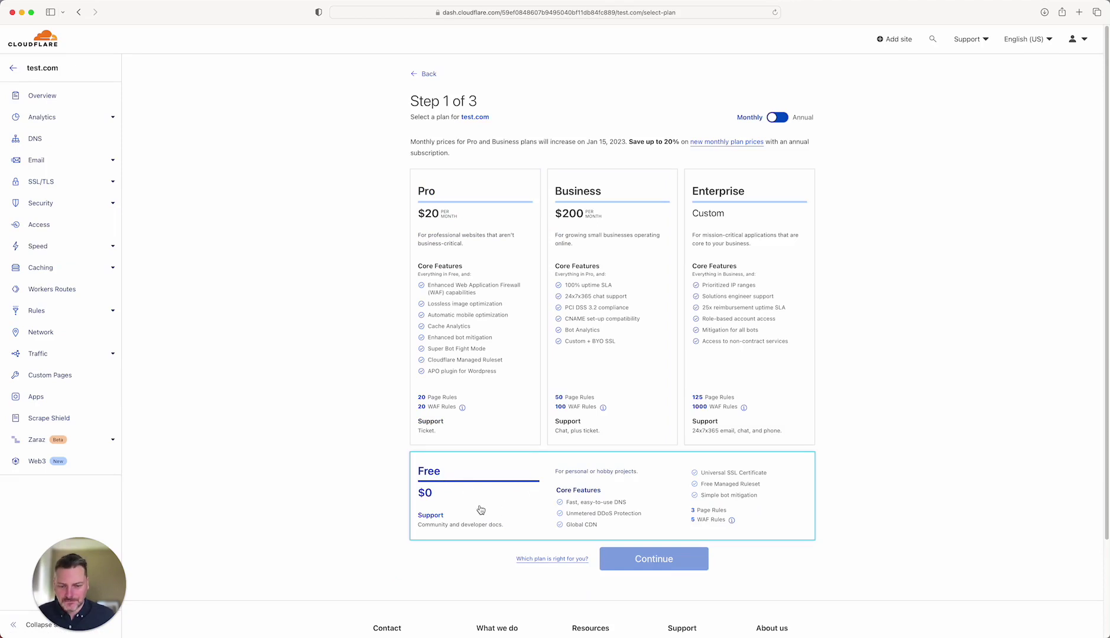
# - Choose the $0 Free plan for test.com and continue to the DNS review
pyautogui.click(506, 512)
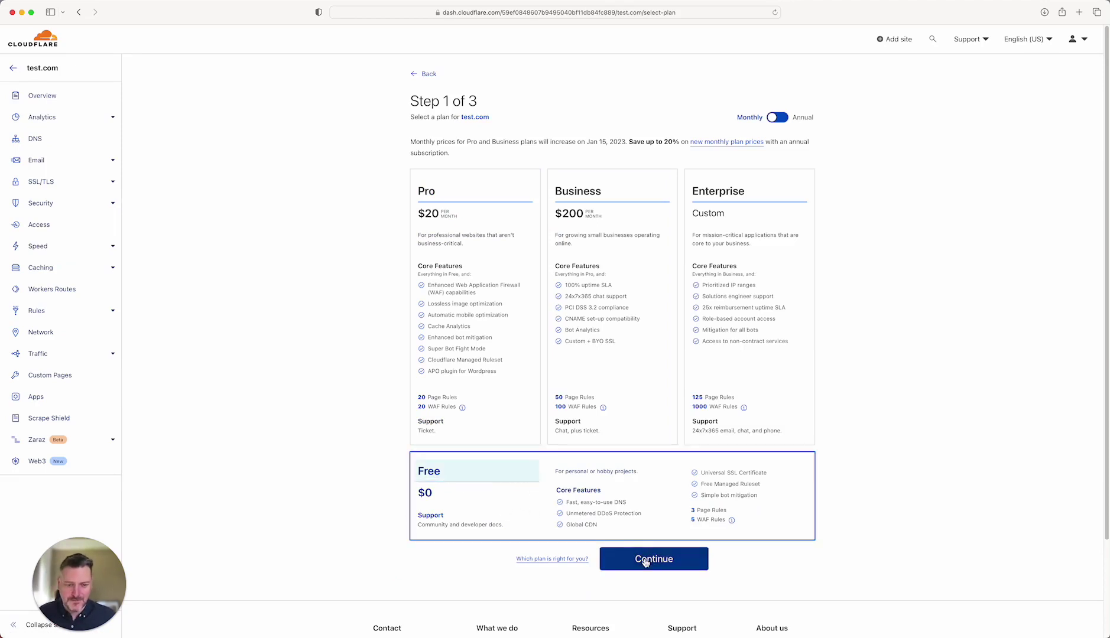
pyautogui.click(652, 560)
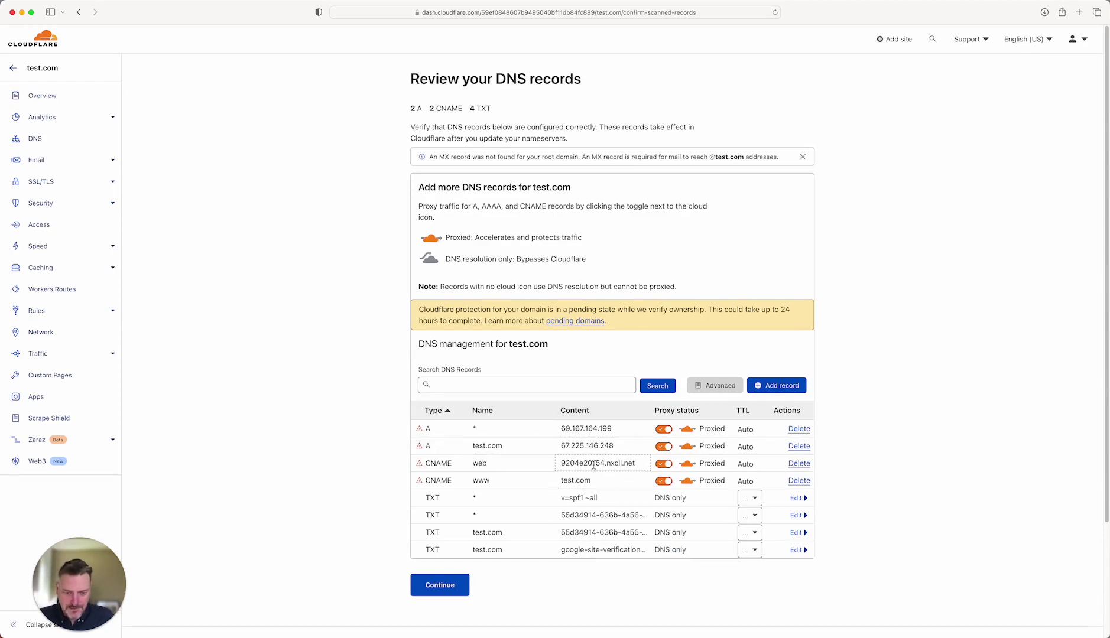
# - Review test.com's scanned A, CNAME and TXT records, then continue to the nameserver page
pyautogui.scroll(-1, 595, 483)
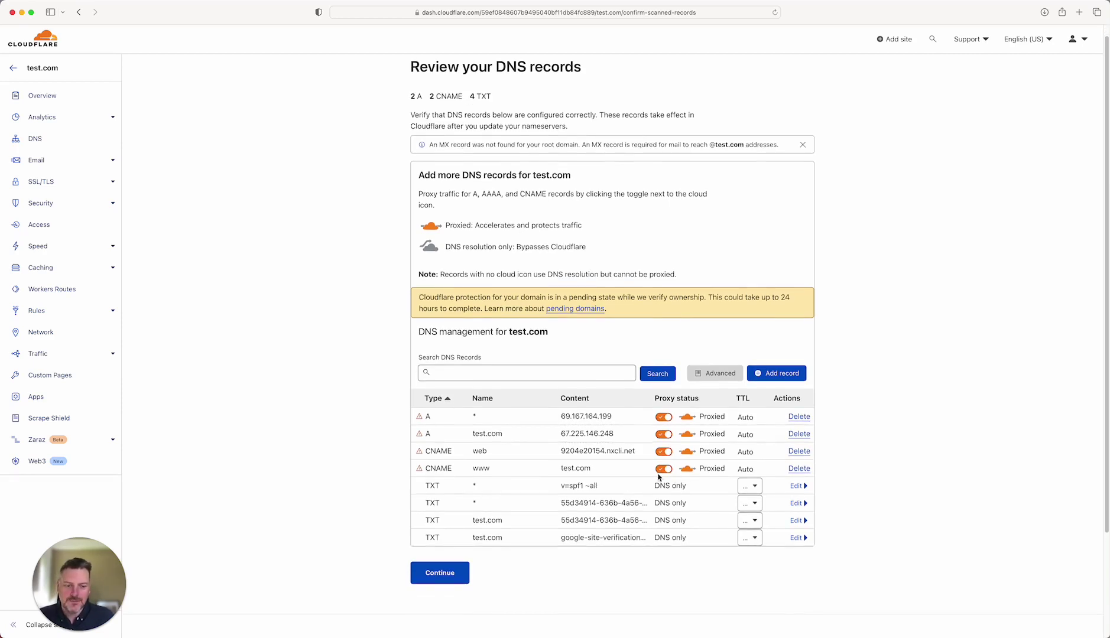
pyautogui.scroll(-1, 689, 447)
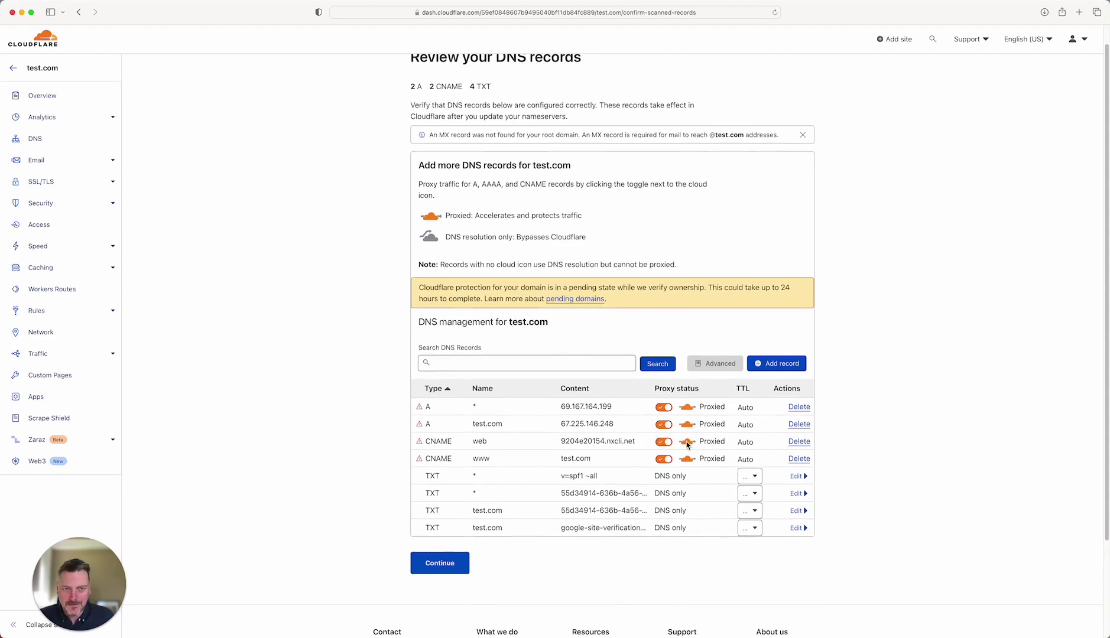
pyautogui.scroll(-5, 626, 449)
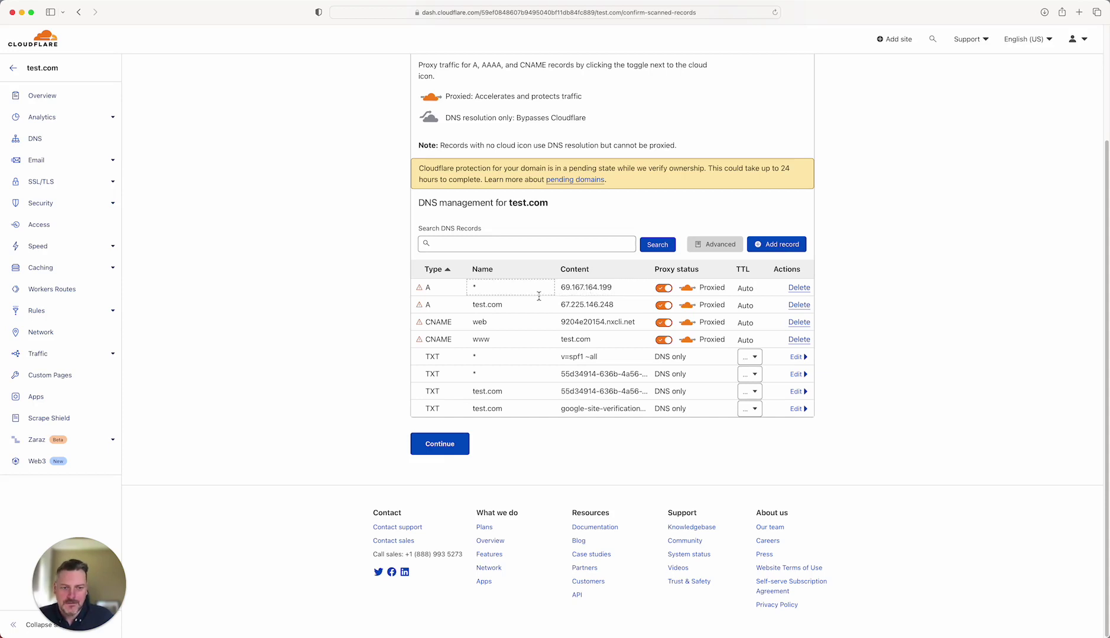
pyautogui.scroll(3, 566, 307)
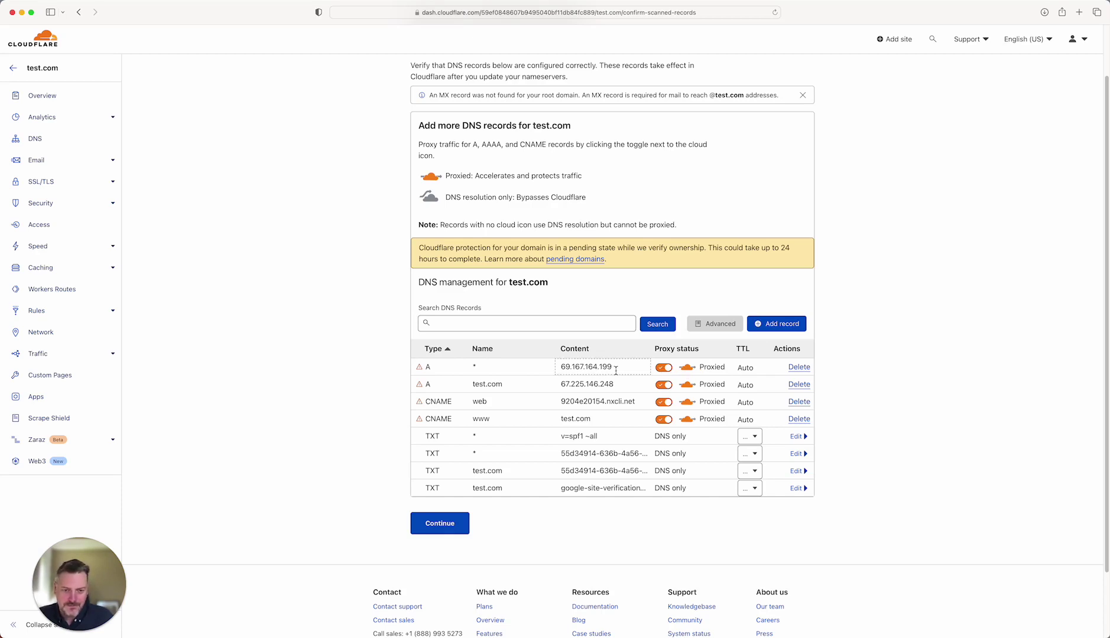
pyautogui.scroll(-1, 628, 370)
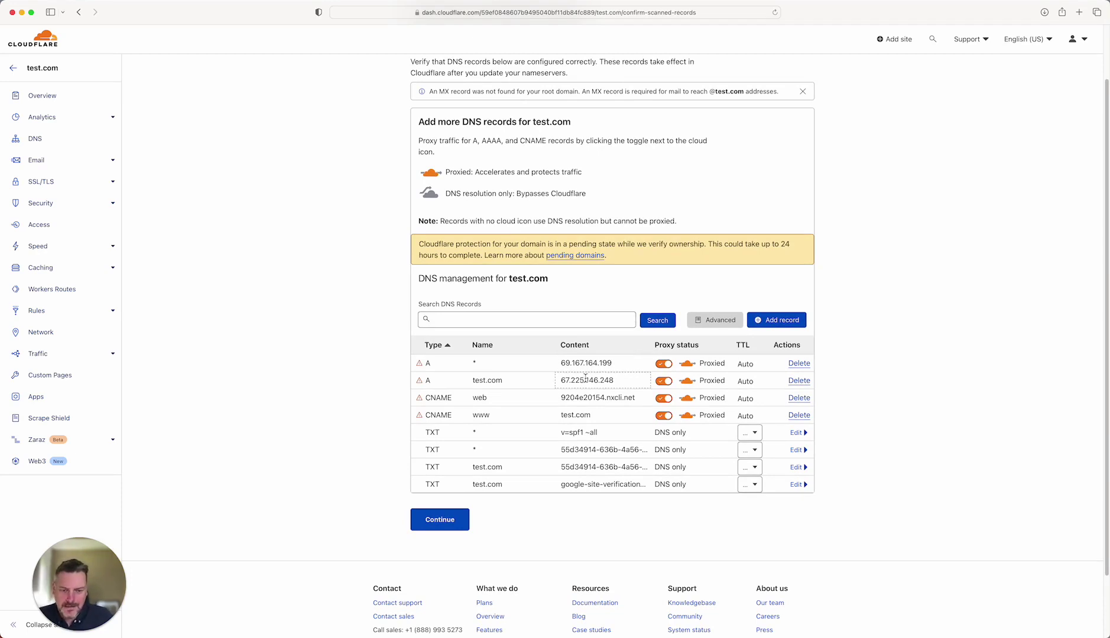
pyautogui.scroll(-1, 599, 390)
pyautogui.click(460, 509)
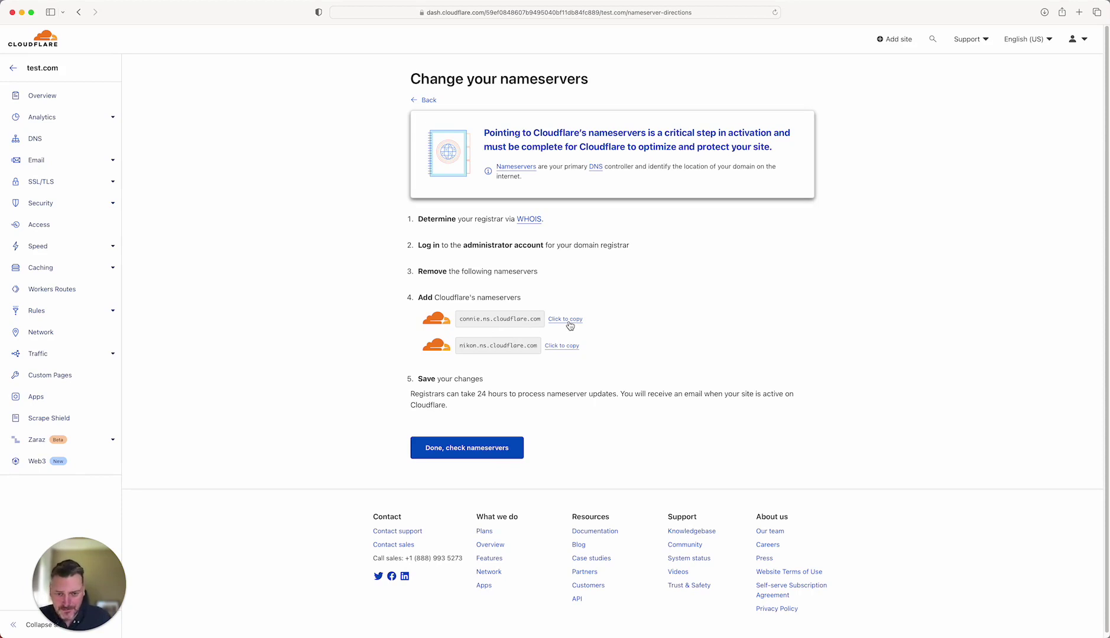
# - Copy the connie and nikon Cloudflare nameservers with their 'Click to copy' links
pyautogui.click(568, 320)
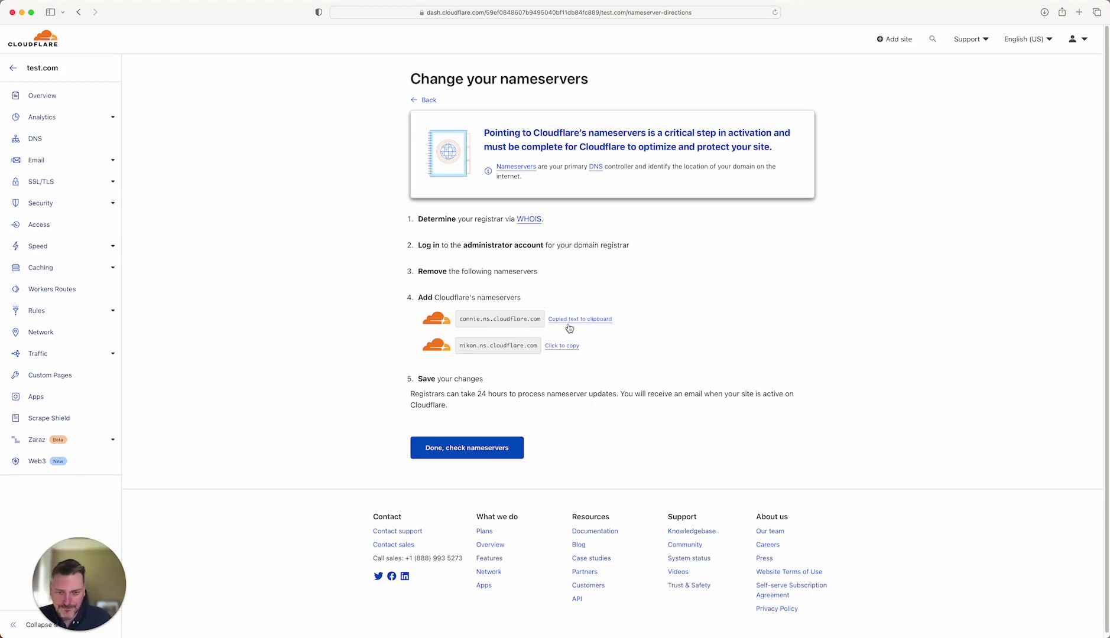
pyautogui.click(566, 347)
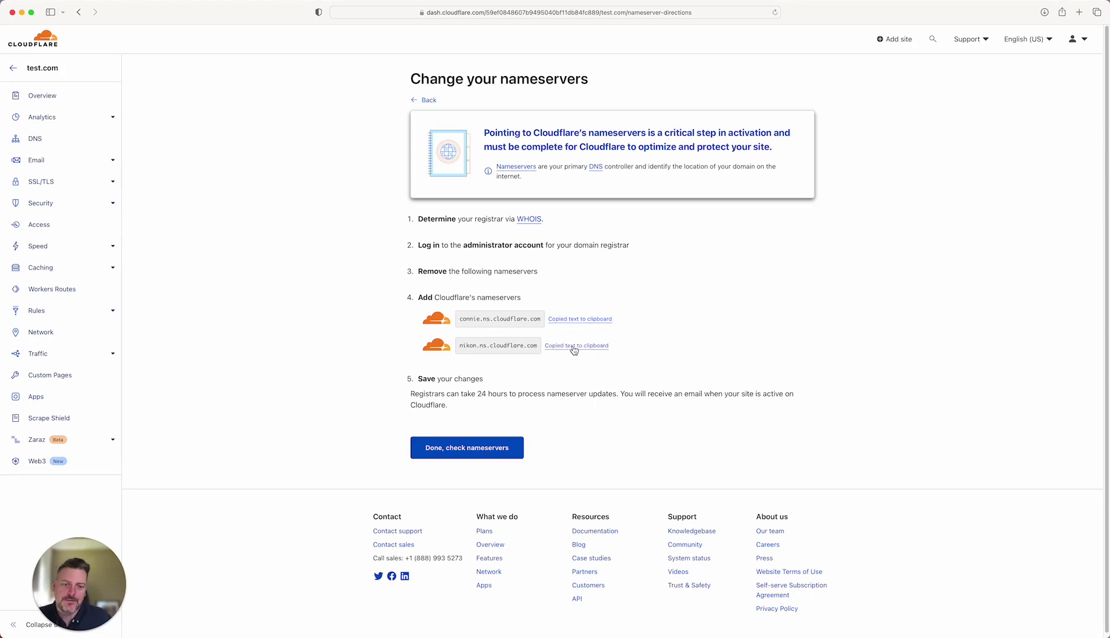
# - Confirm the nameserver update, then save Automatic HTTPS Rewrites and Always Use HTTPS as on
pyautogui.click(464, 454)
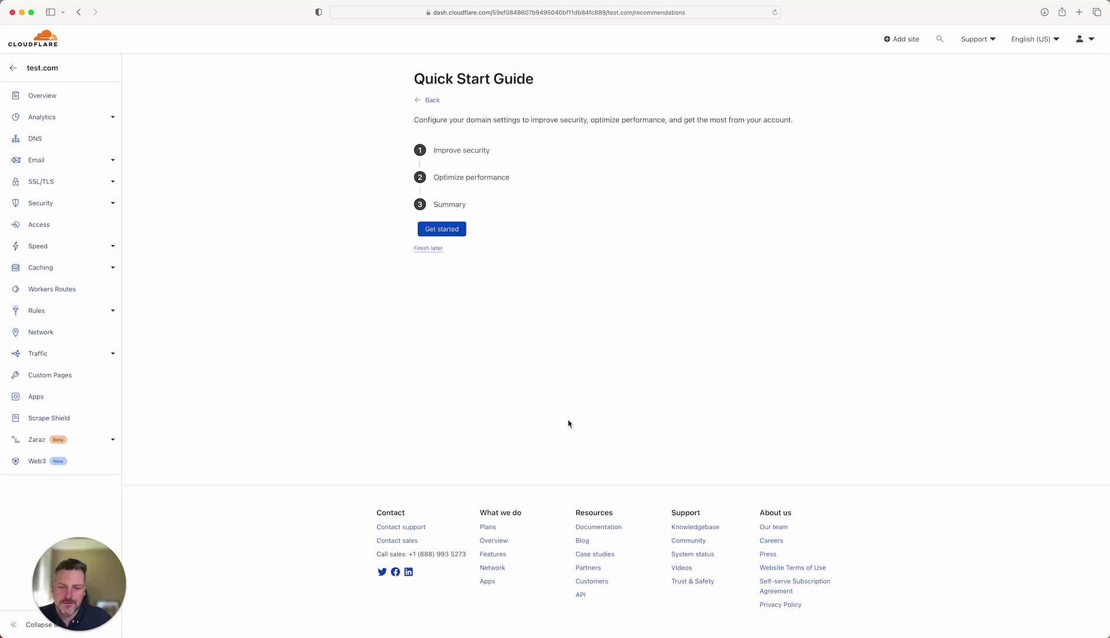
pyautogui.click(455, 230)
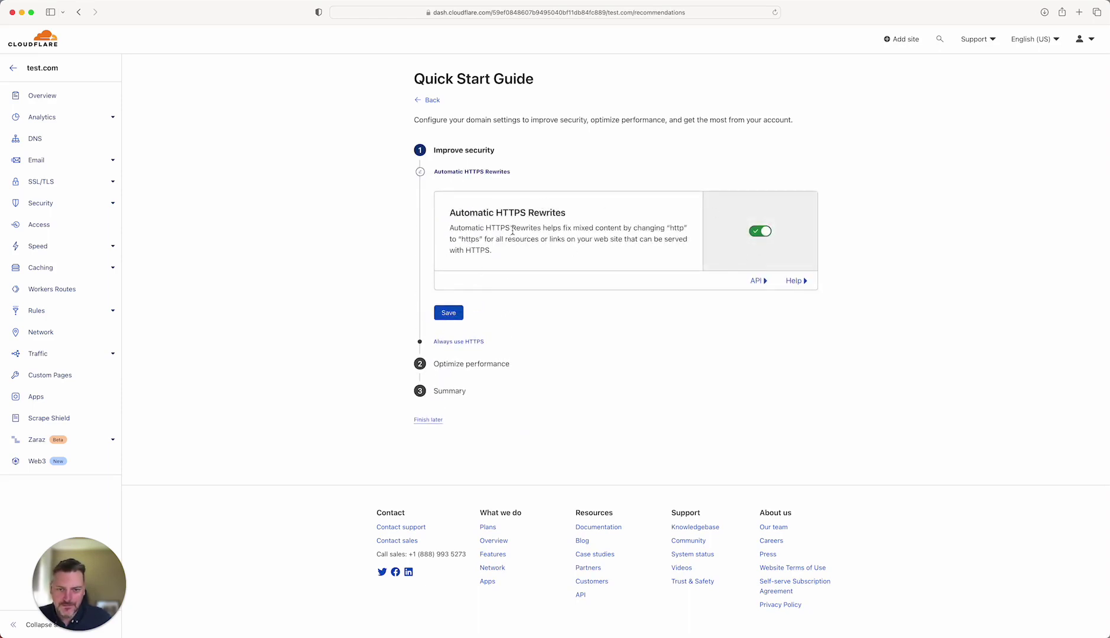
pyautogui.click(462, 312)
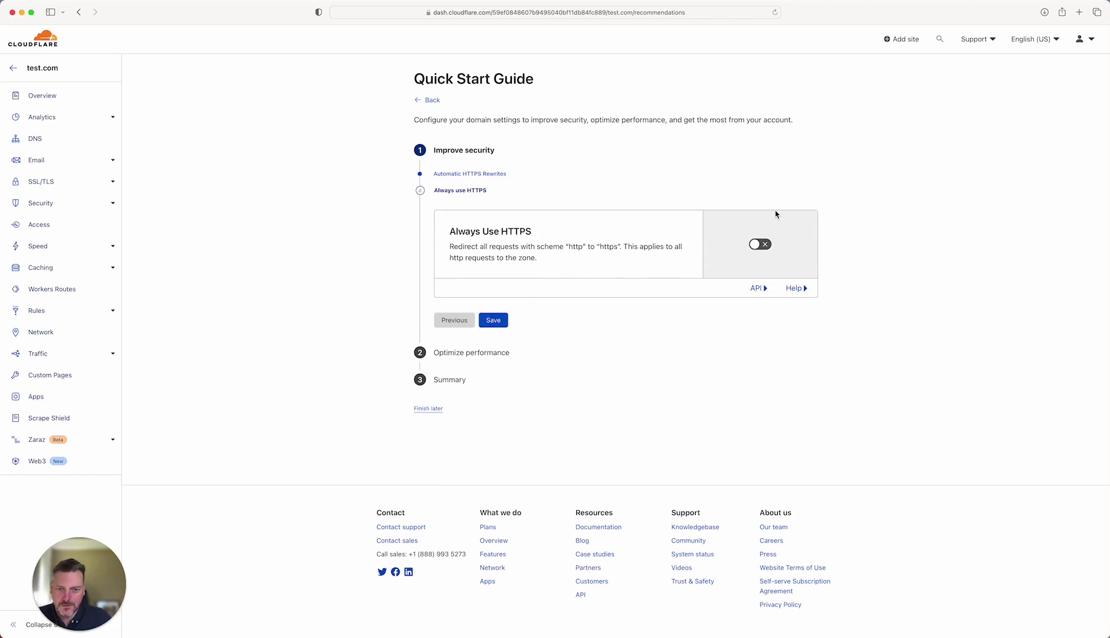
pyautogui.click(764, 244)
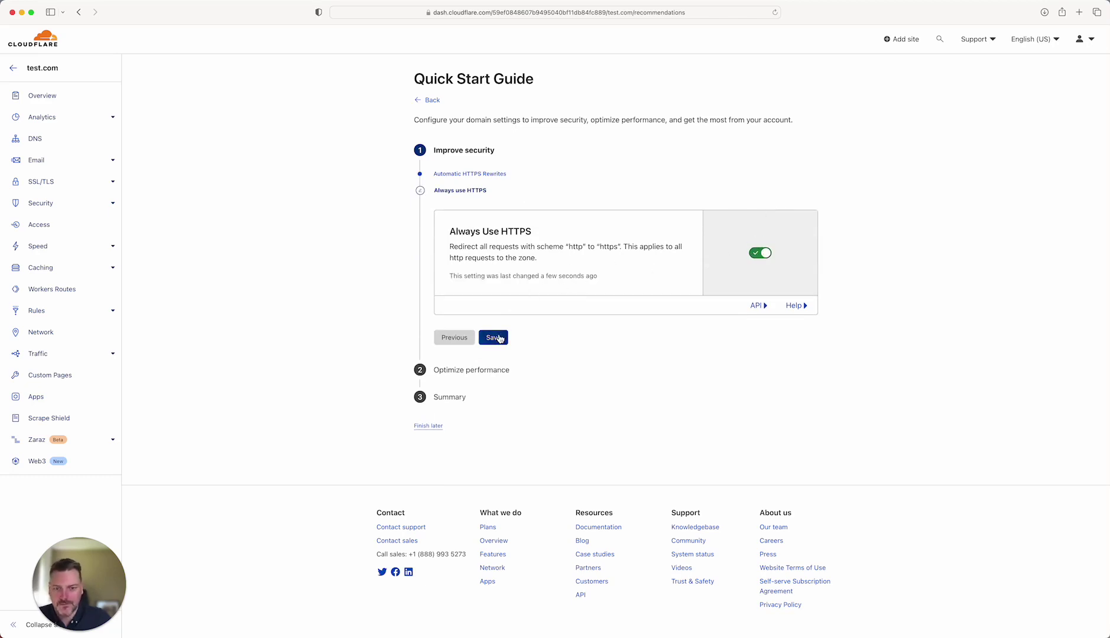
pyautogui.click(497, 338)
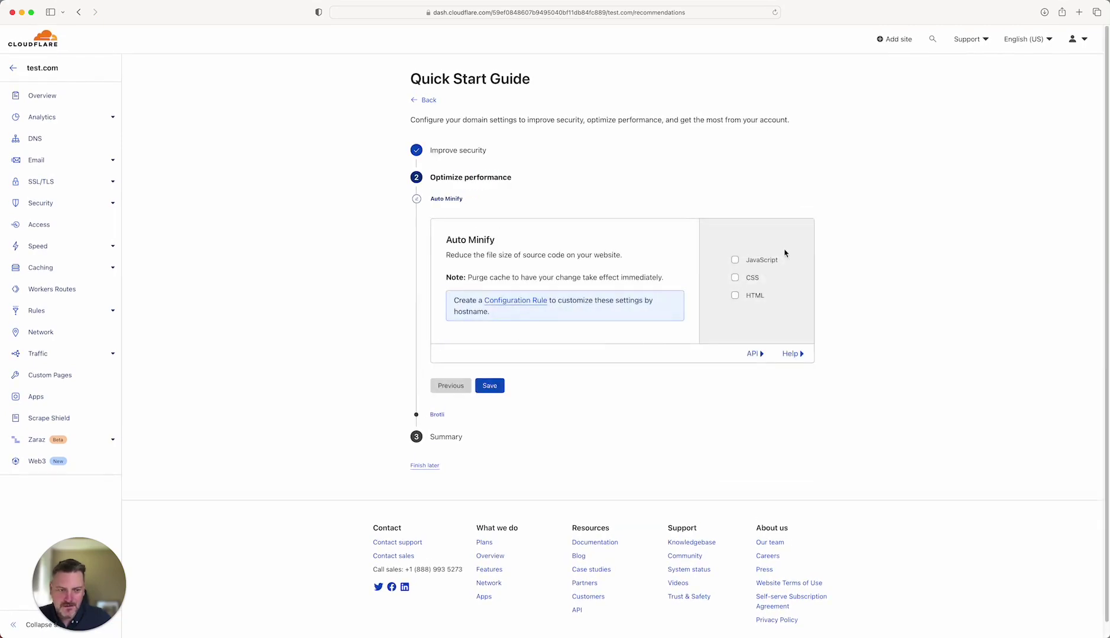
# - Turn on Auto Minify for JavaScript, CSS and HTML, save Brotli on, and finish the guide
pyautogui.click(762, 261)
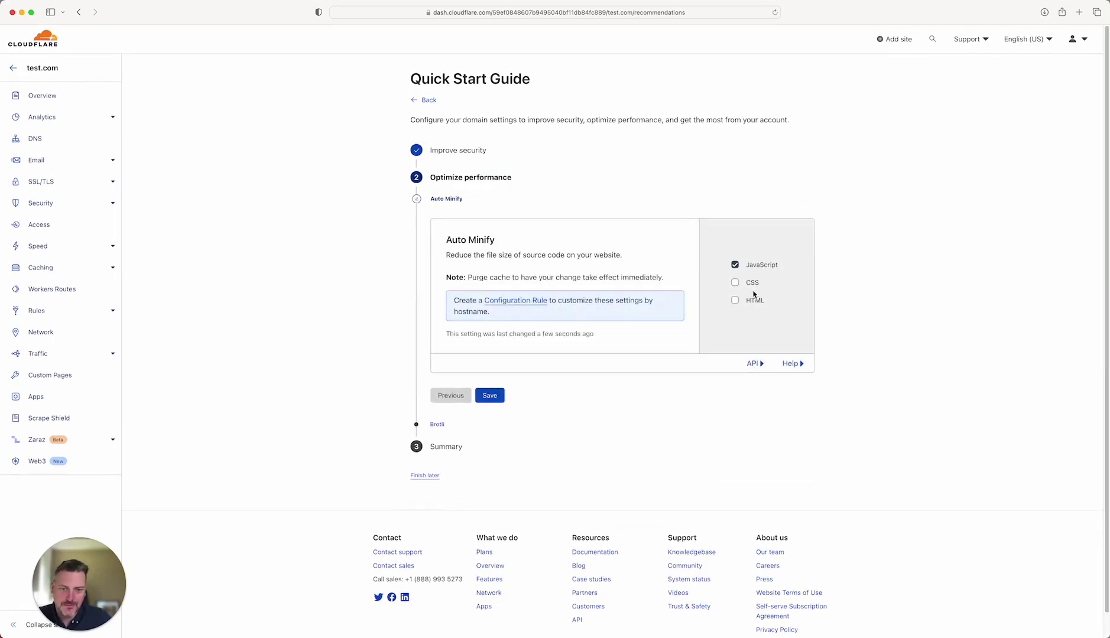
pyautogui.click(734, 282)
pyautogui.click(735, 300)
pyautogui.click(490, 396)
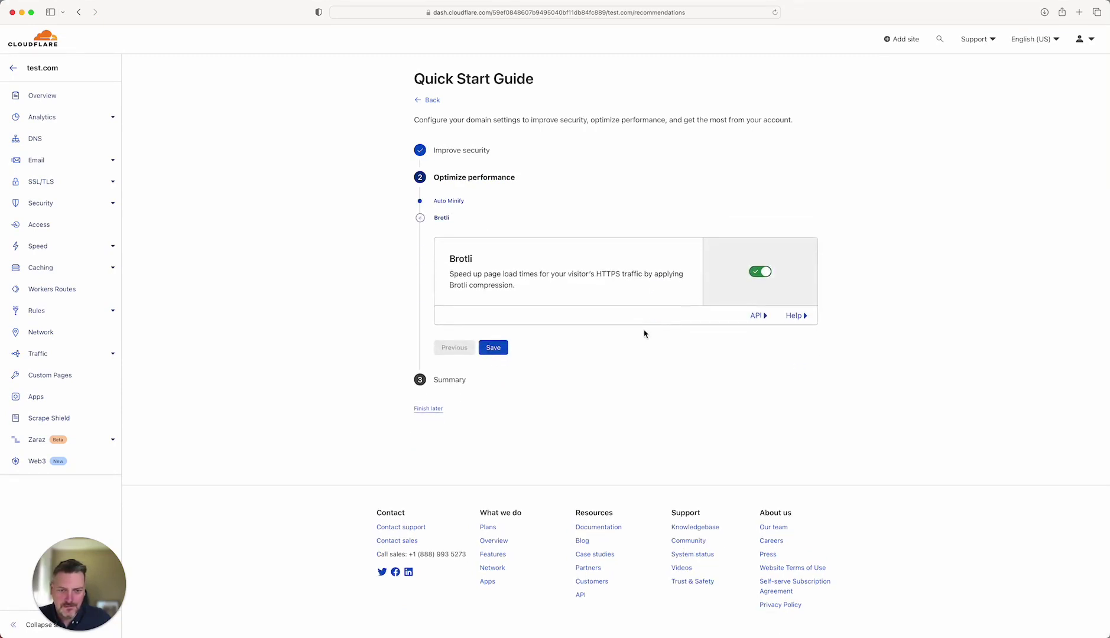
pyautogui.click(500, 348)
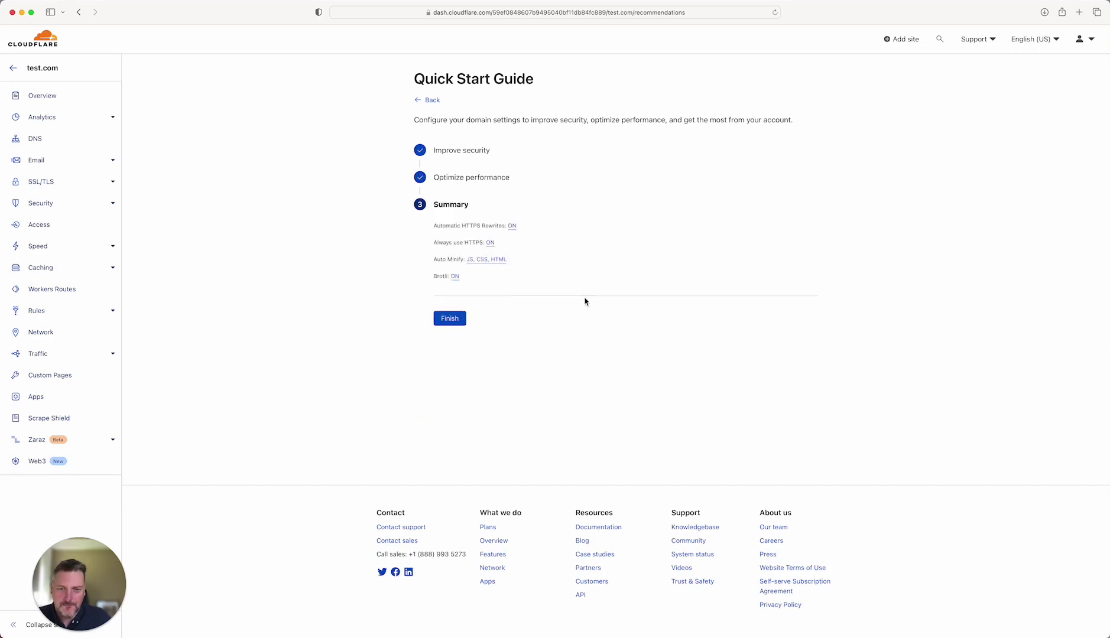
pyautogui.click(450, 320)
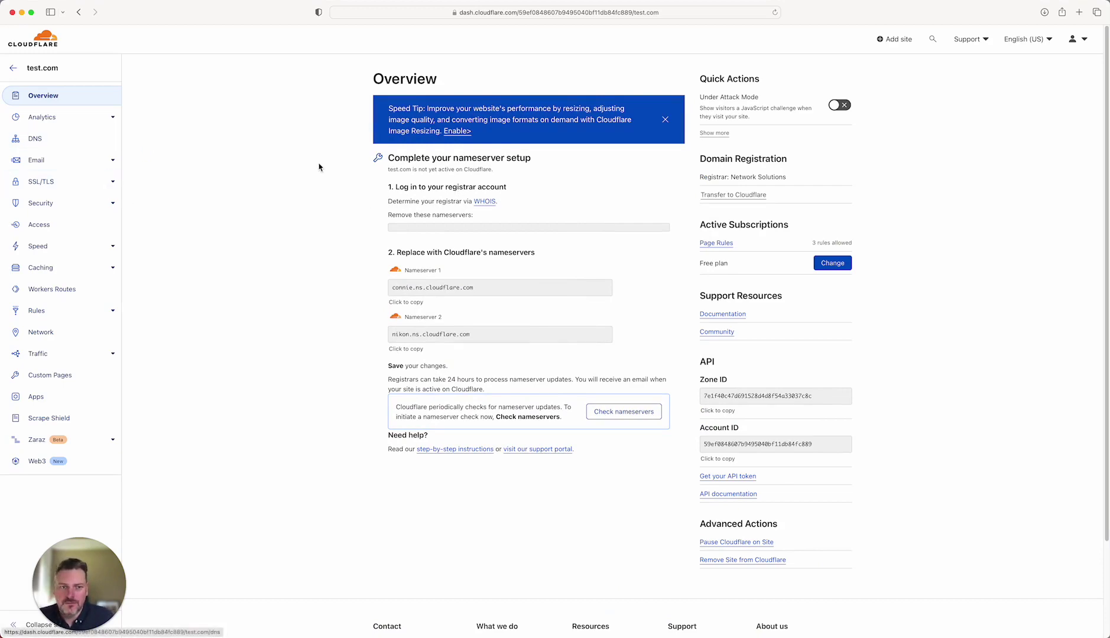
# - Open test.com's DNS page and scroll through its records and assigned nameservers
pyautogui.click(45, 145)
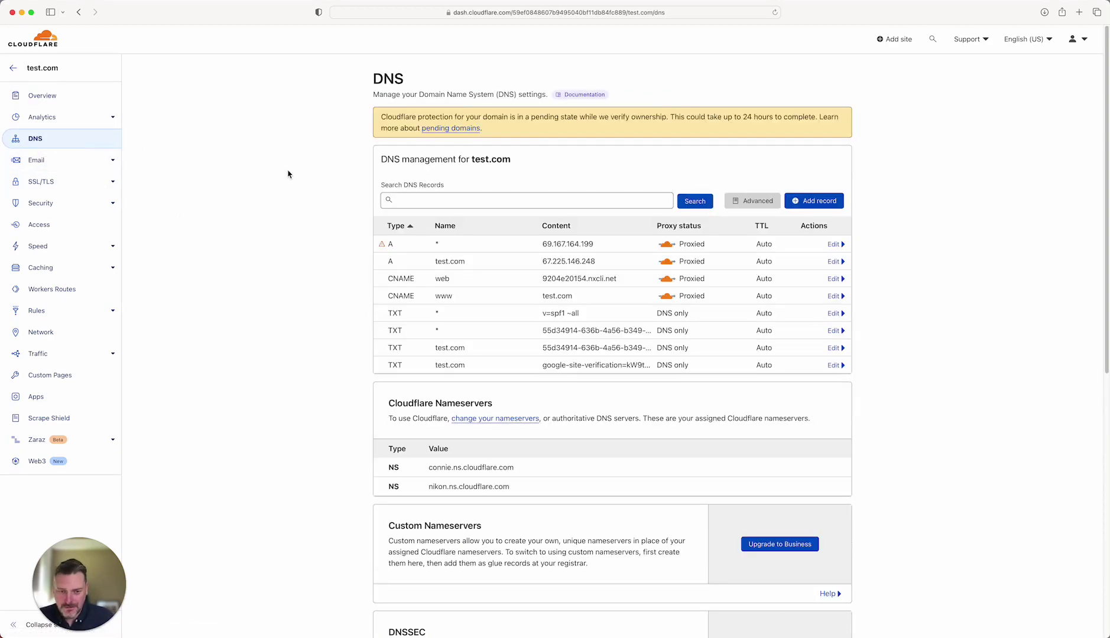
pyautogui.scroll(-3, 288, 173)
pyautogui.scroll(5, 366, 236)
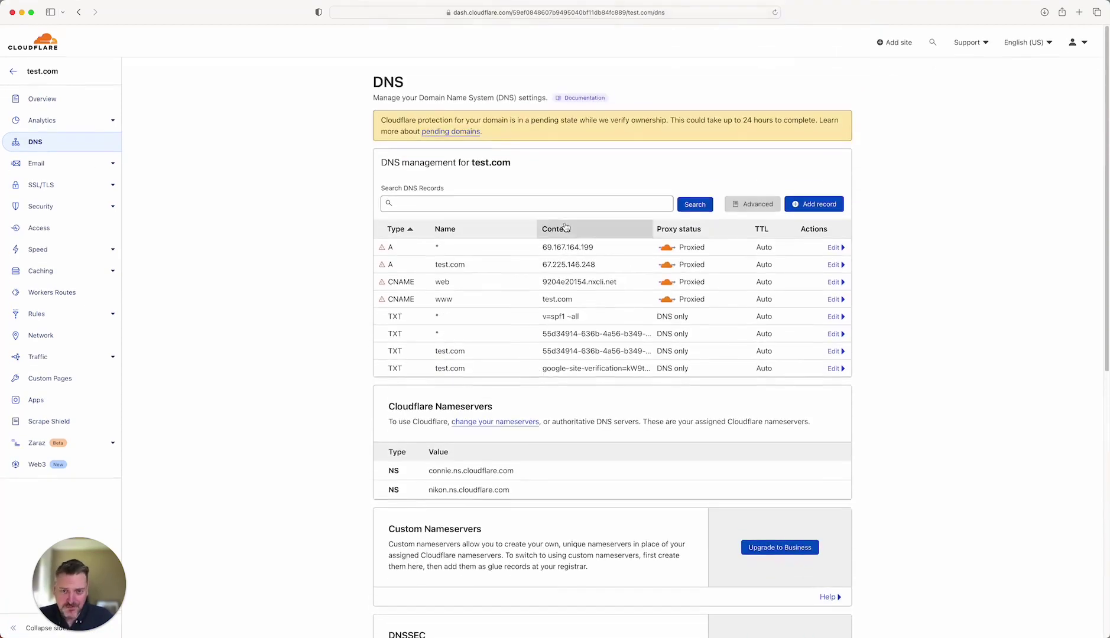